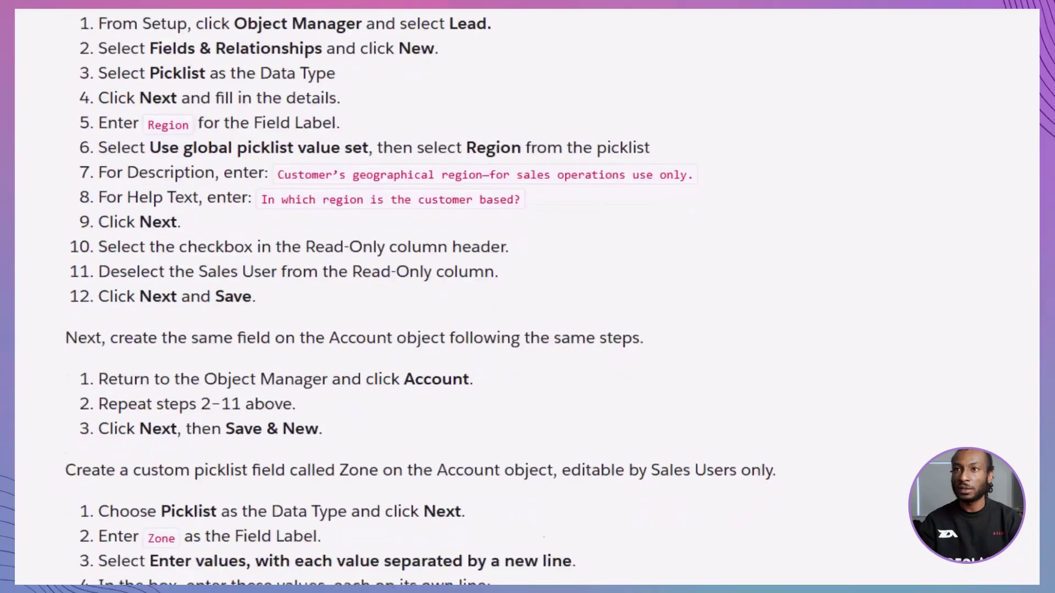
scroll(528, 297, down, 2)
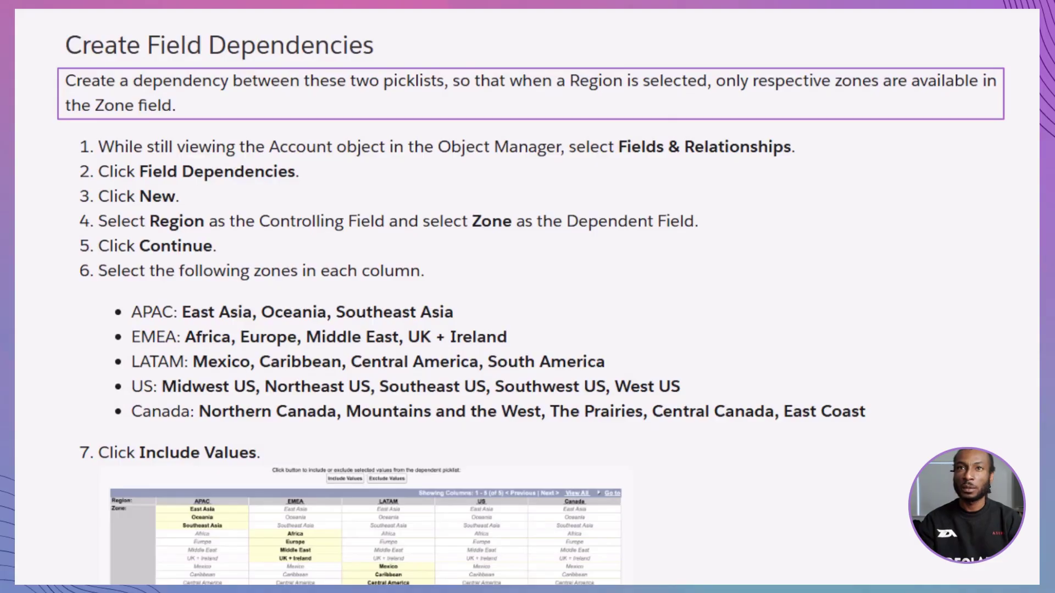
- Read through the Trailhead challenge steps for the Region picklist and field dependencies
scroll(527, 297, down, 14)
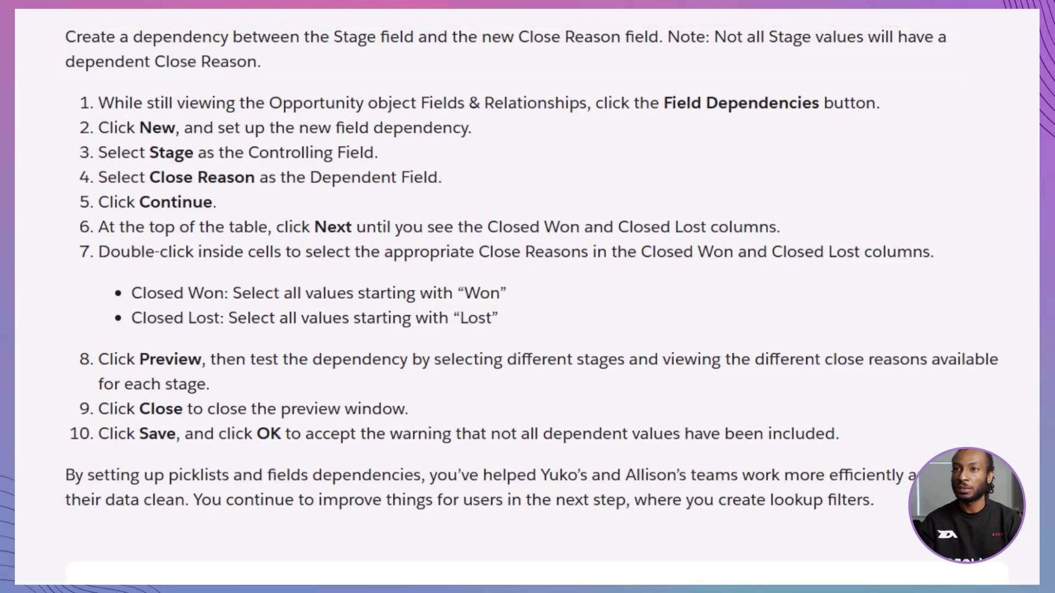
scroll(528, 297, down, 8)
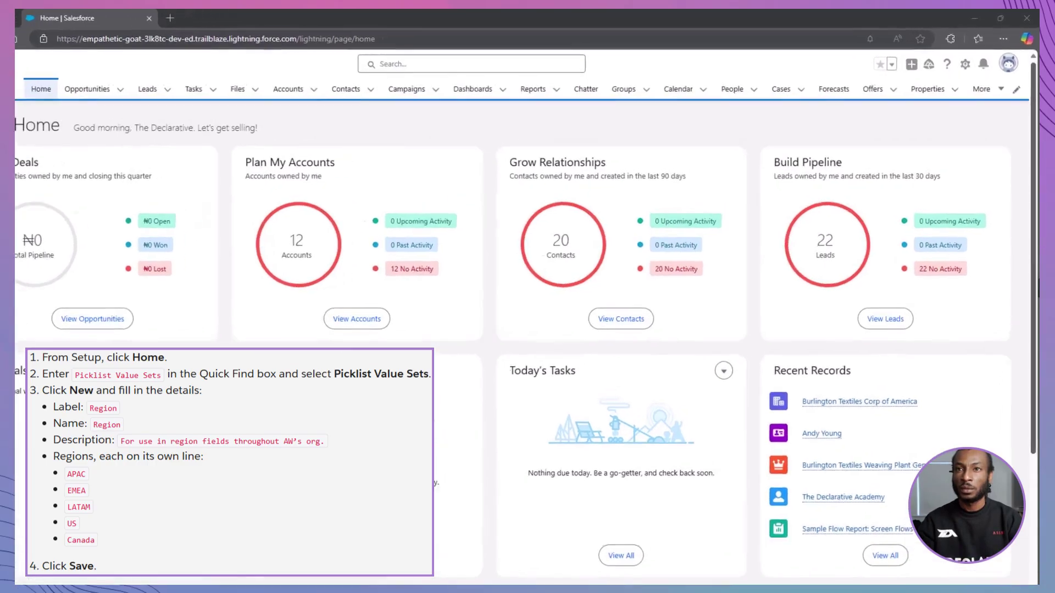
- From Setup, find Picklist Value Sets via Quick Find 'picklist' and start a new value set
click(949, 77)
click(901, 135)
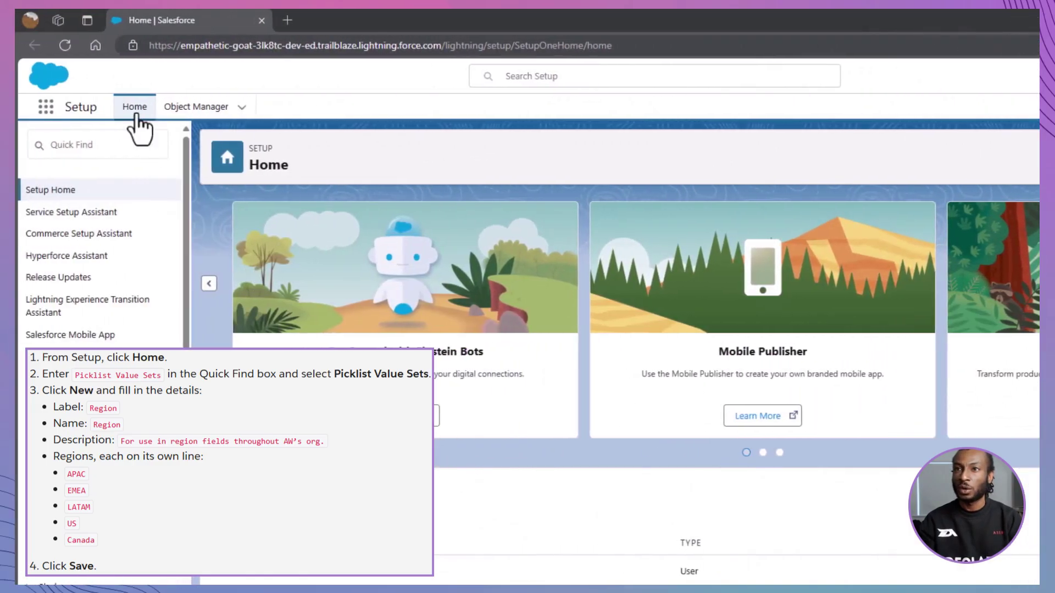
click(142, 144)
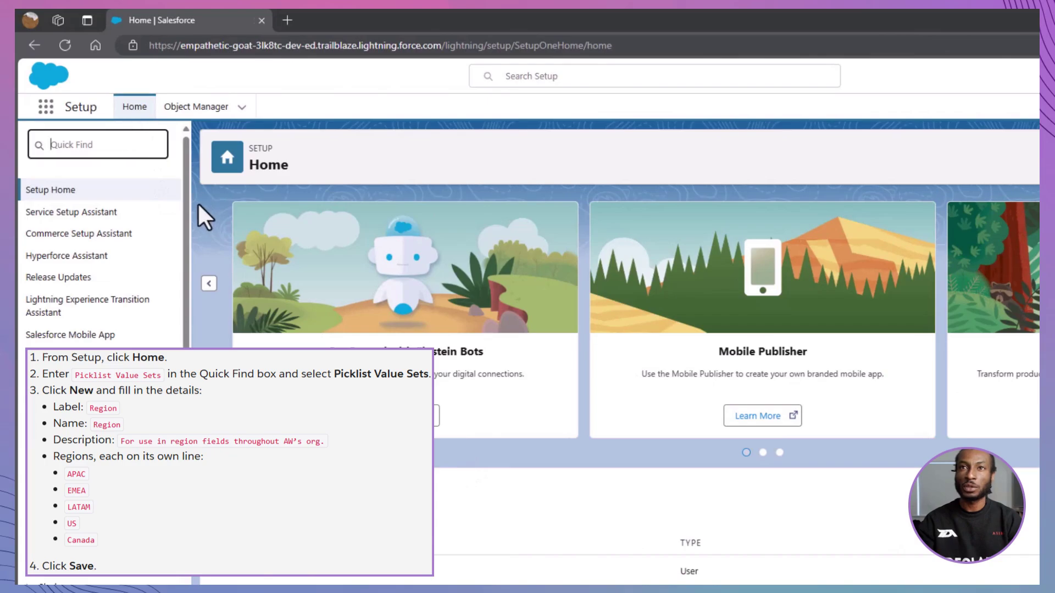
text(picklist)
click(114, 295)
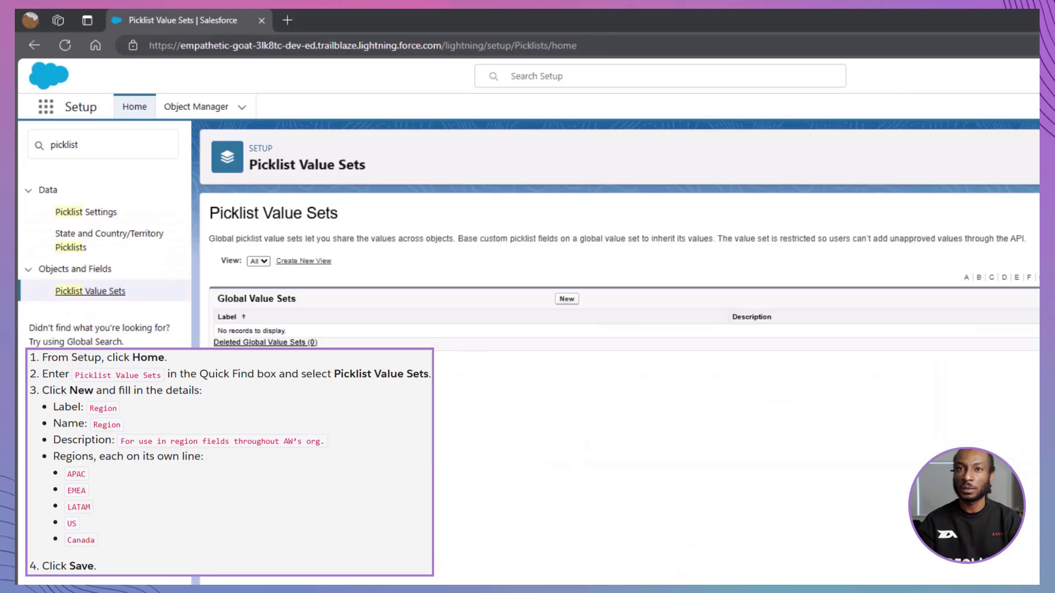
click(567, 299)
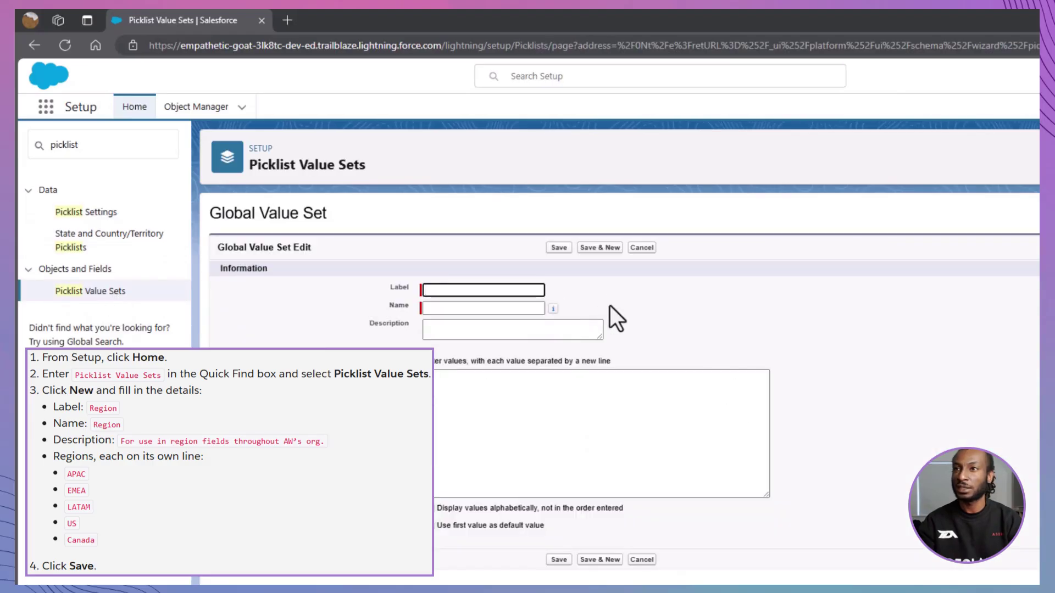
- Save value set Region, described 'For use in region fields throughout AW's org.', with APAC, EMEA, LATAM, US and CANADA
text(Region)
key(Tab)
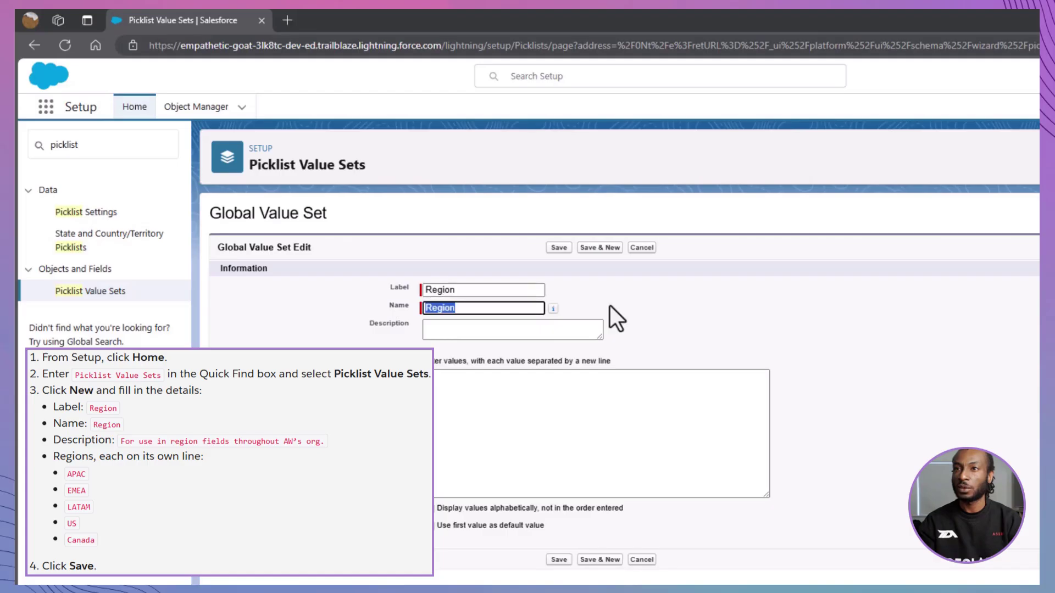
key(Tab)
text(For use in region fields throughout AW's org.)
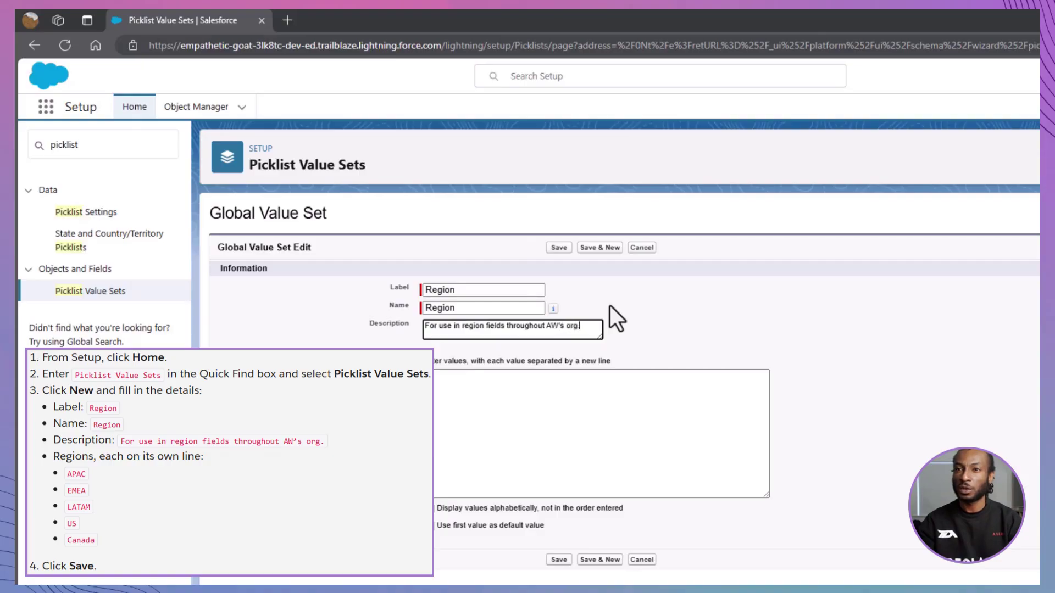
key(Tab)
text(APAC )
text(EMEA)
key(Return)
text(LATAM)
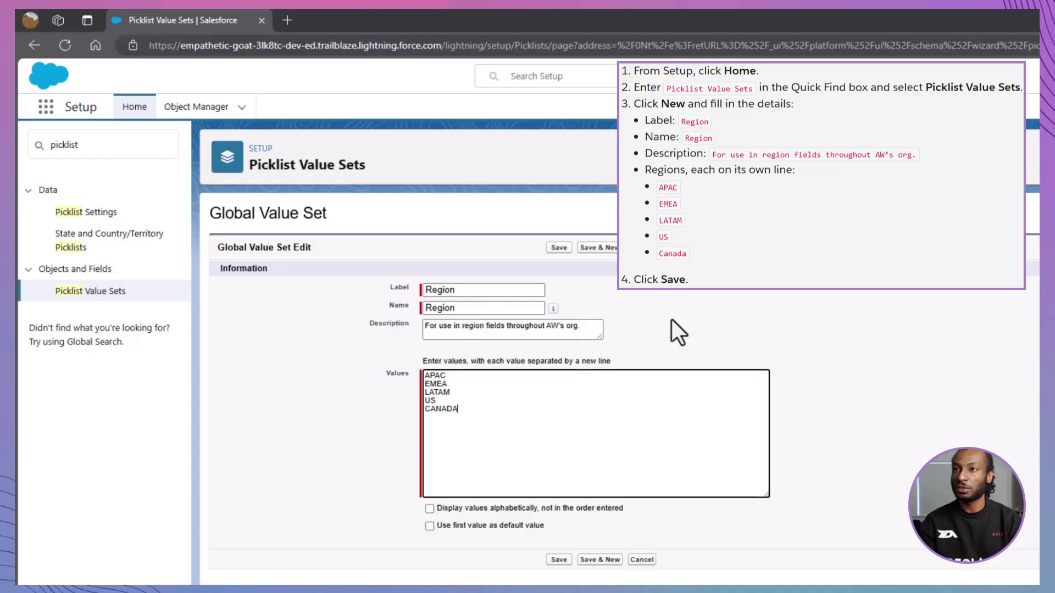
click(557, 560)
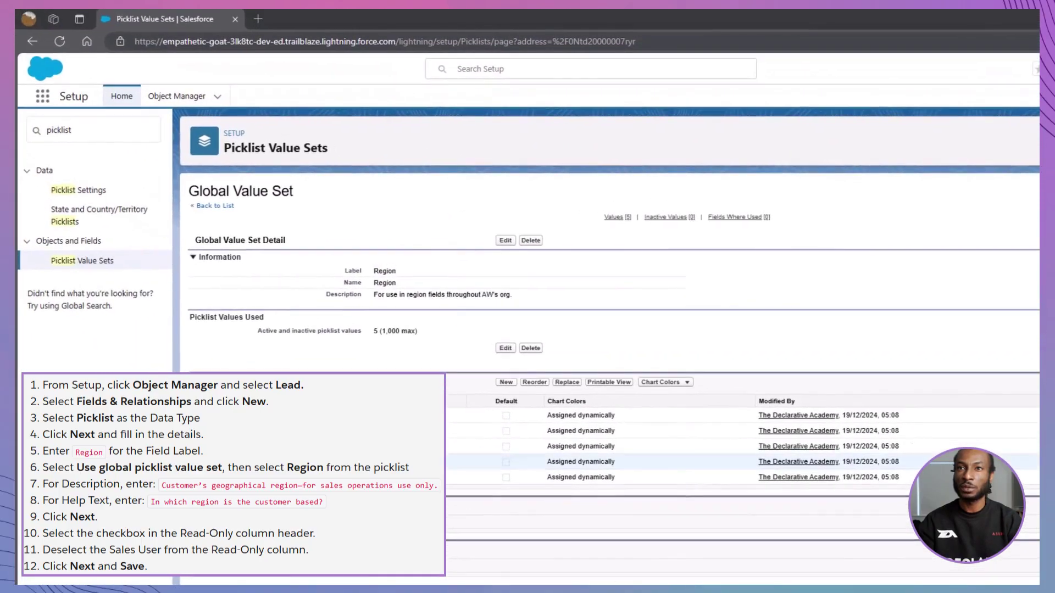
- In Object Manager, go to Lead's Fields & Relationships and start a new custom field
click(186, 98)
scroll(329, 394, down, 15)
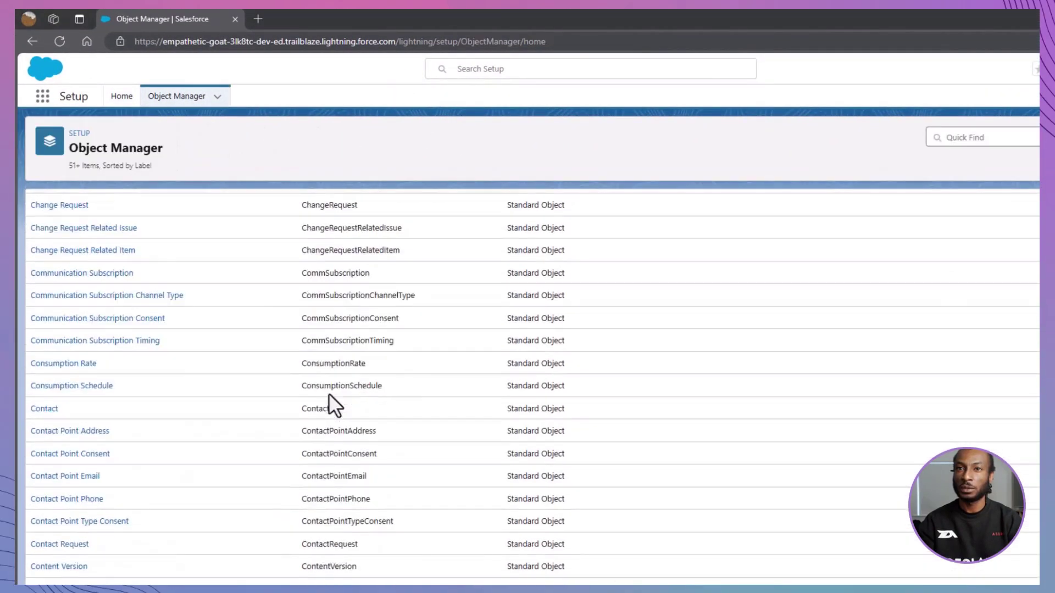
scroll(328, 394, down, 10)
click(31, 381)
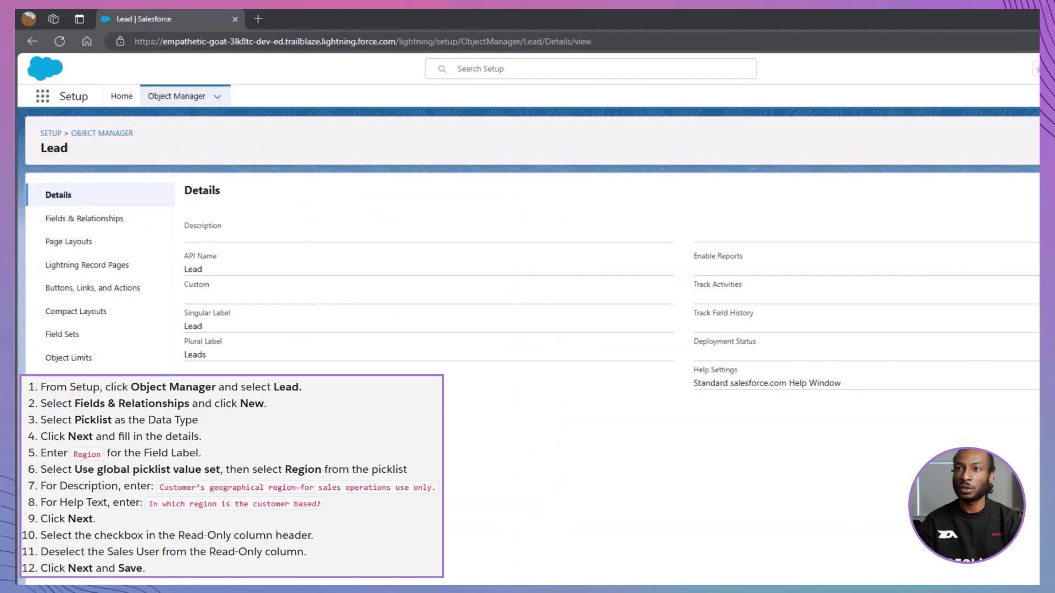
click(149, 220)
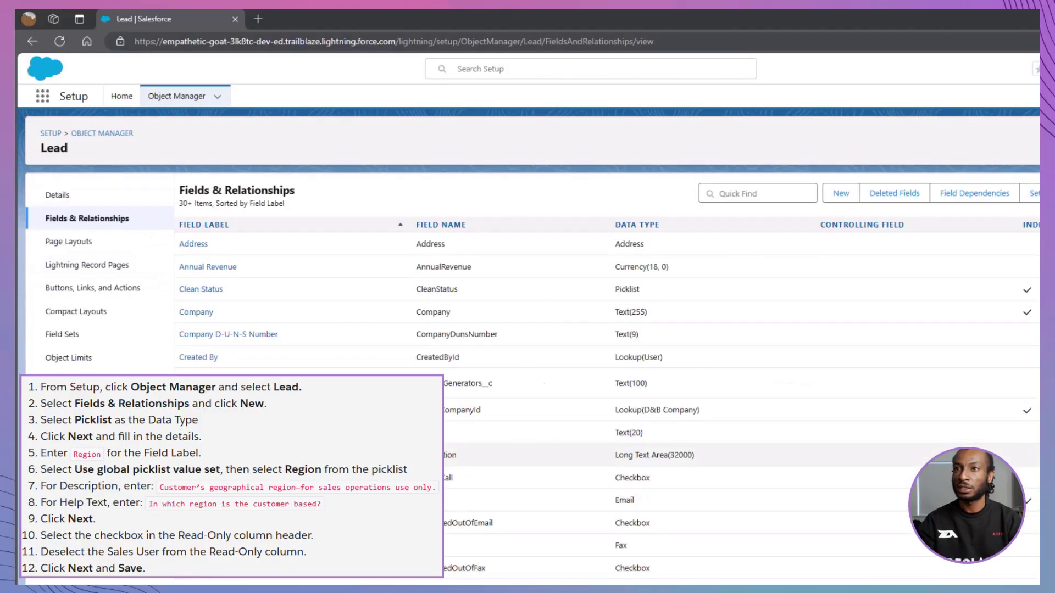
click(846, 197)
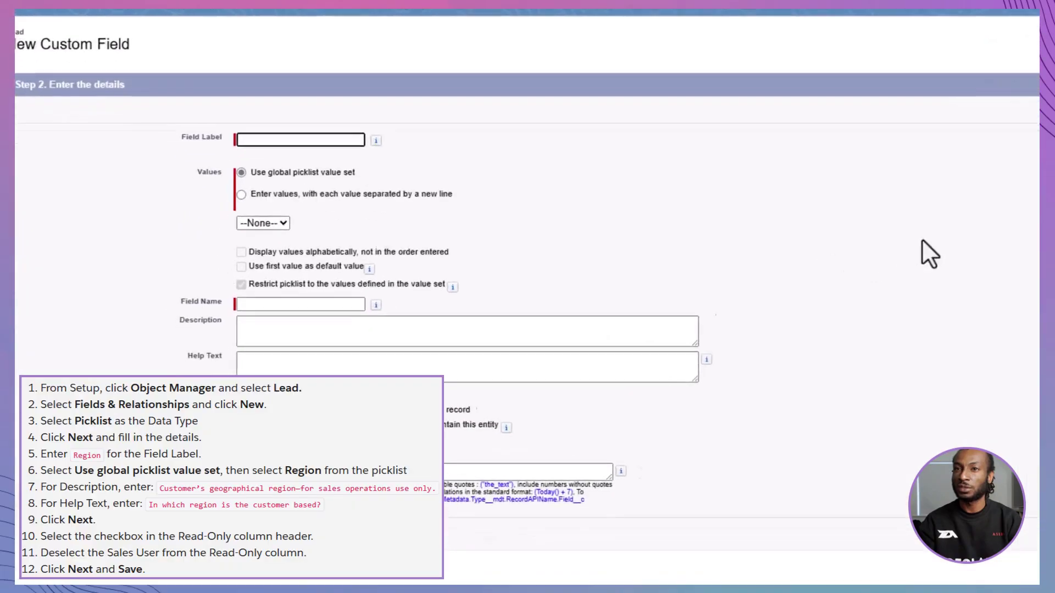
- Label the field Region on the Region value set, adding sales-operations description and 'In which region is the customer based?' help
text(Region)
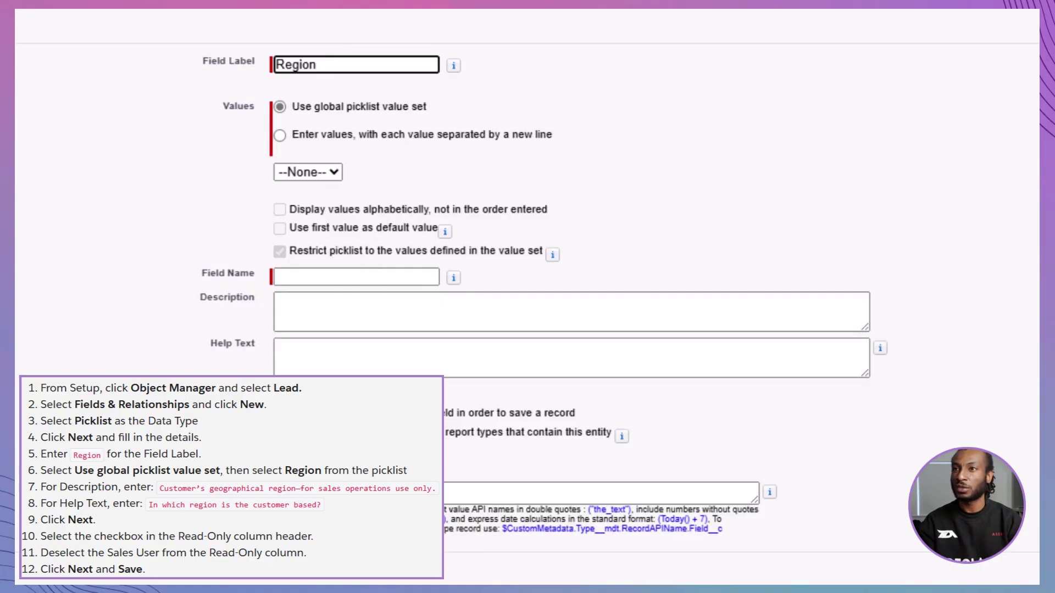
click(330, 172)
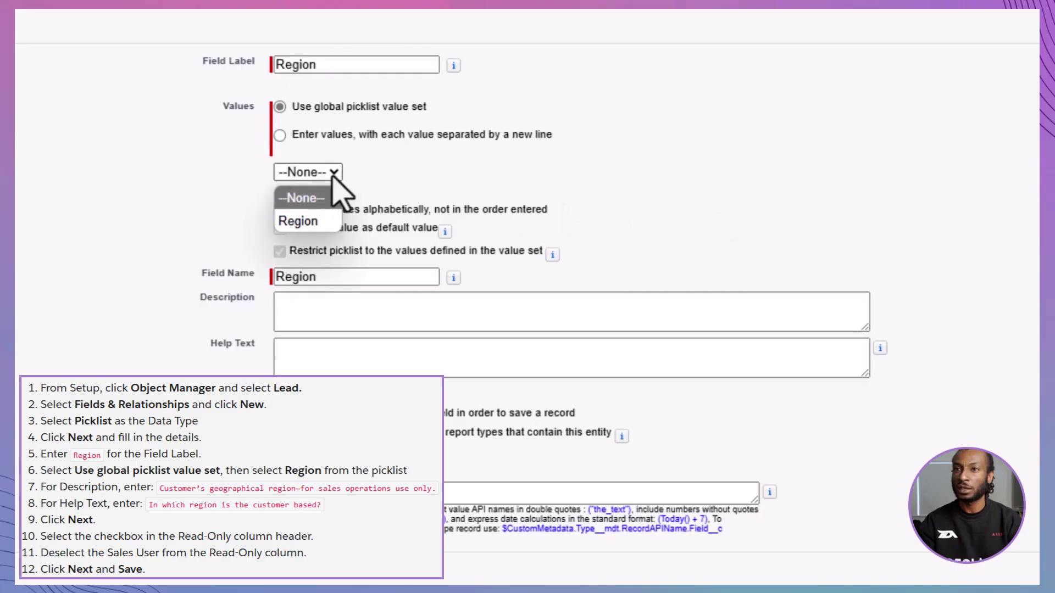
click(299, 221)
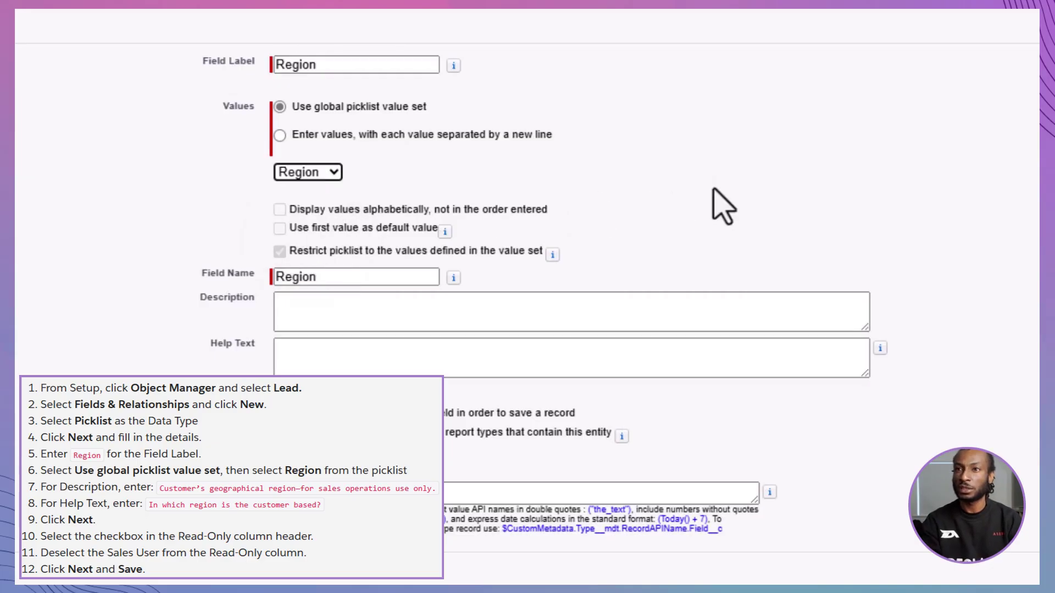
click(596, 318)
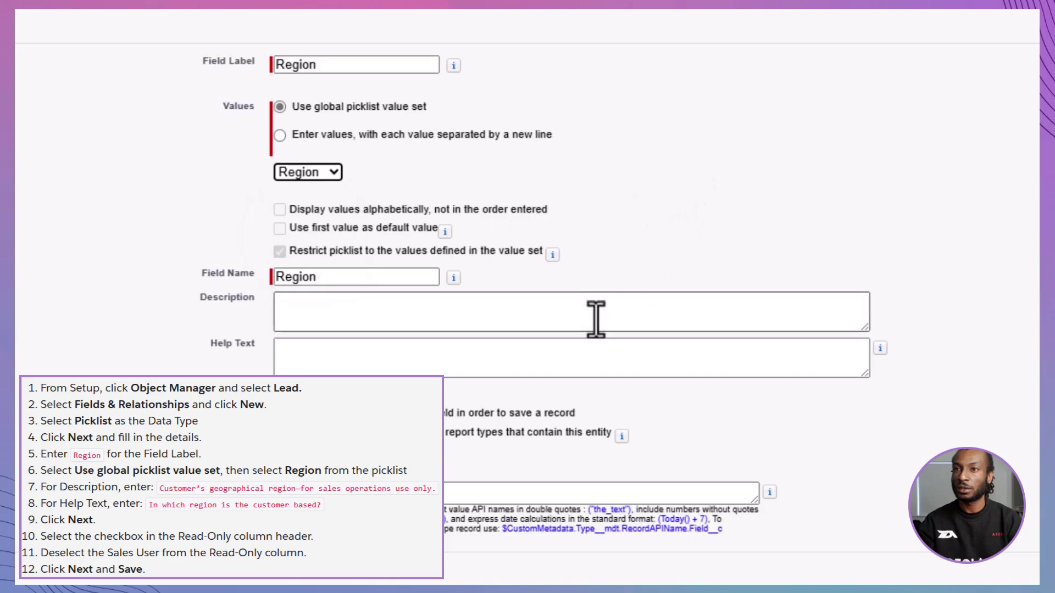
text(Customer's geographical region-s)
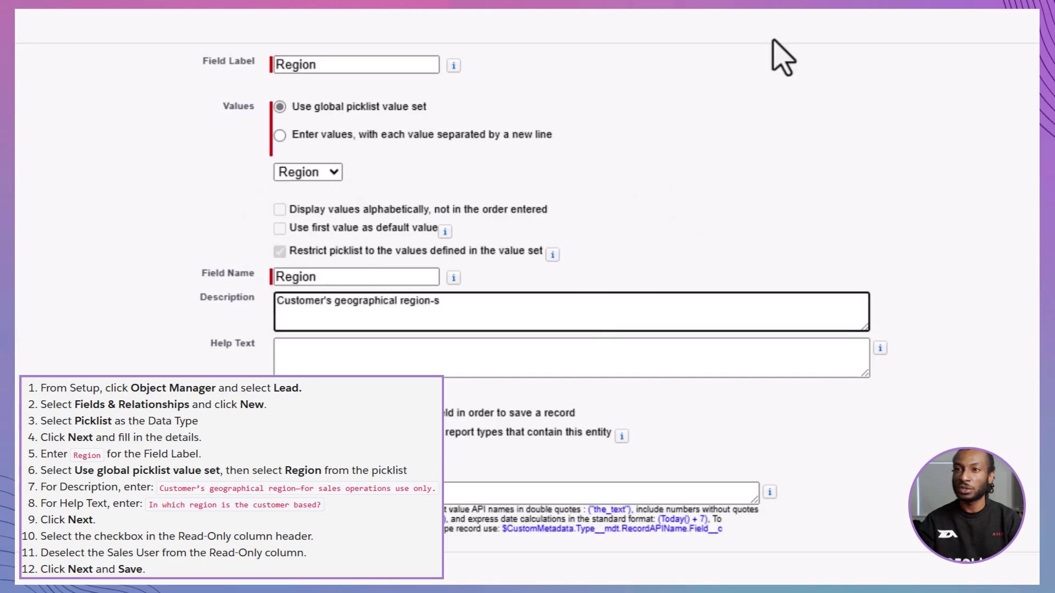
key(BackSpace)
text(for sales ope)
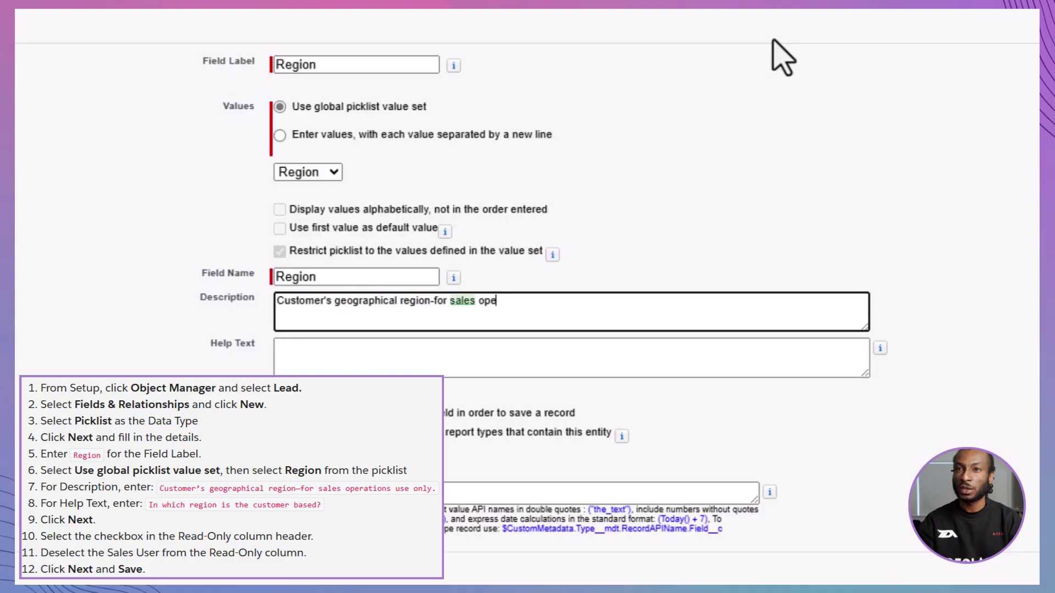
text(rations use only.)
key(Tab)
text(In which regionn is )
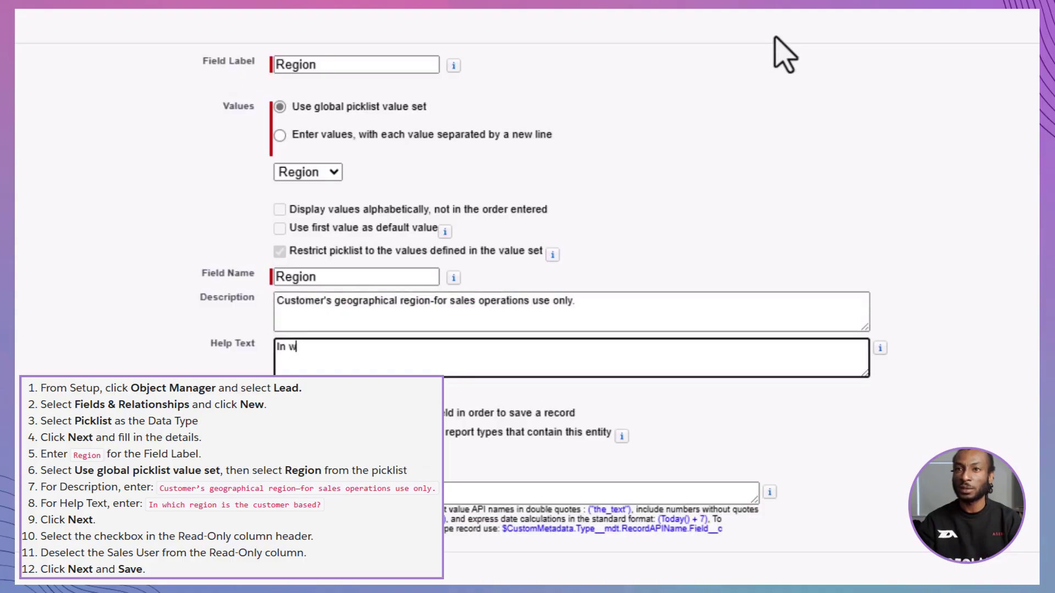
text(the customer based?)
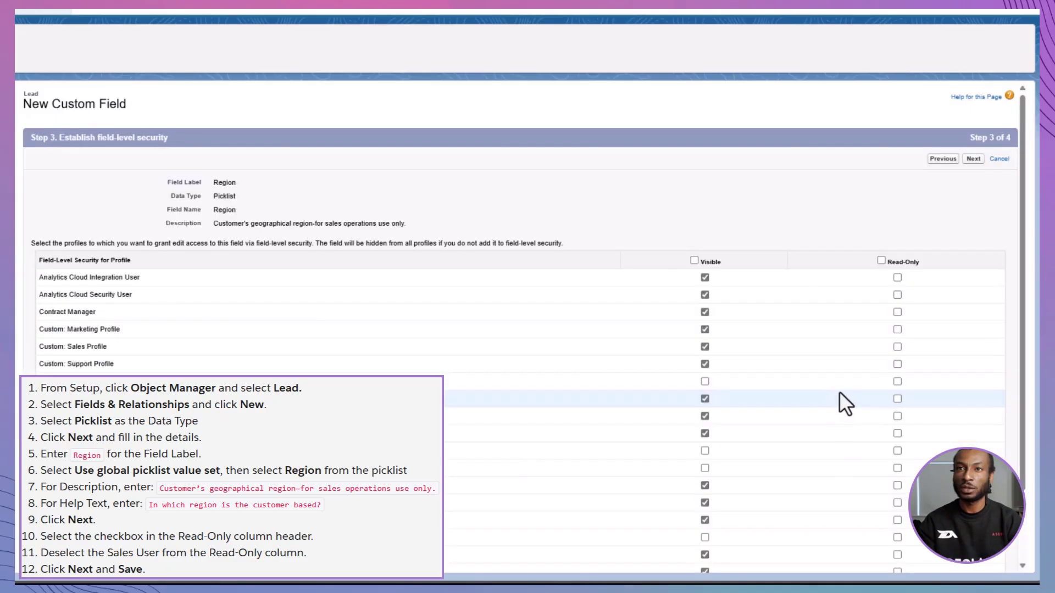
- Make Lead Region read-only for all profiles except Sales User, then save the field
click(881, 260)
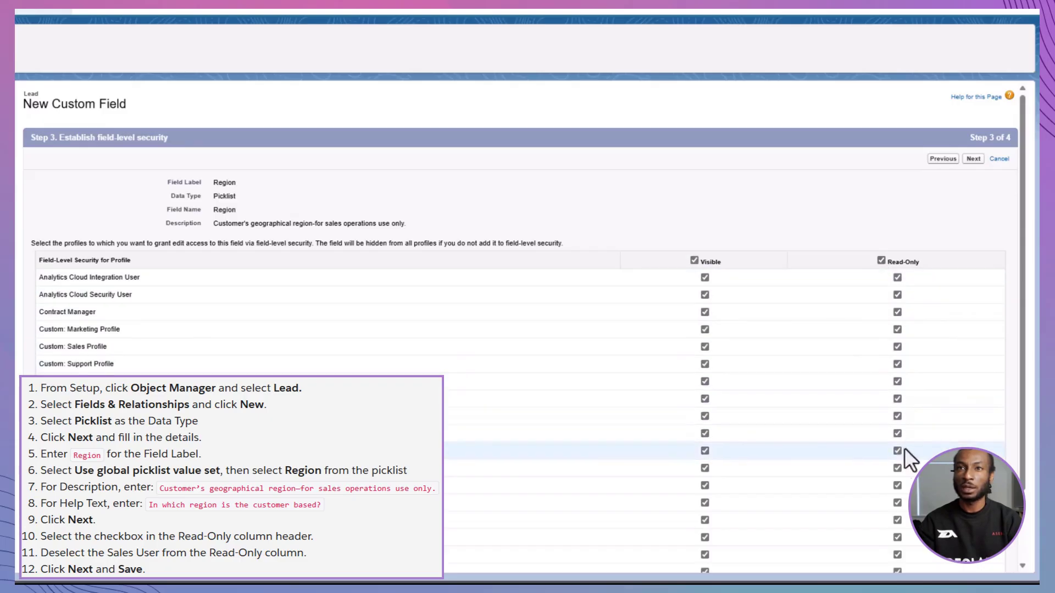
click(898, 519)
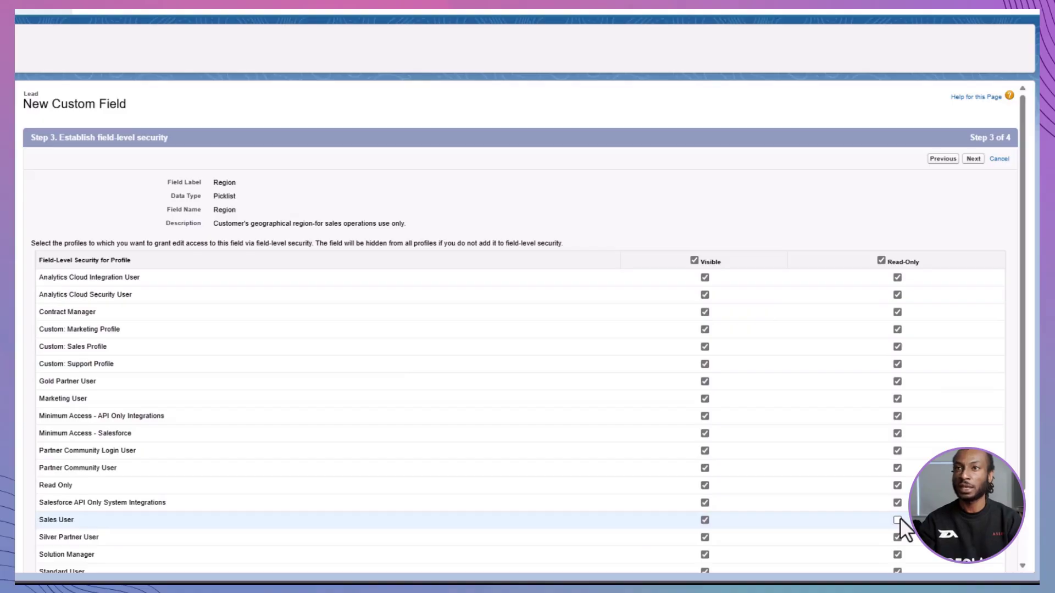
click(973, 159)
click(980, 160)
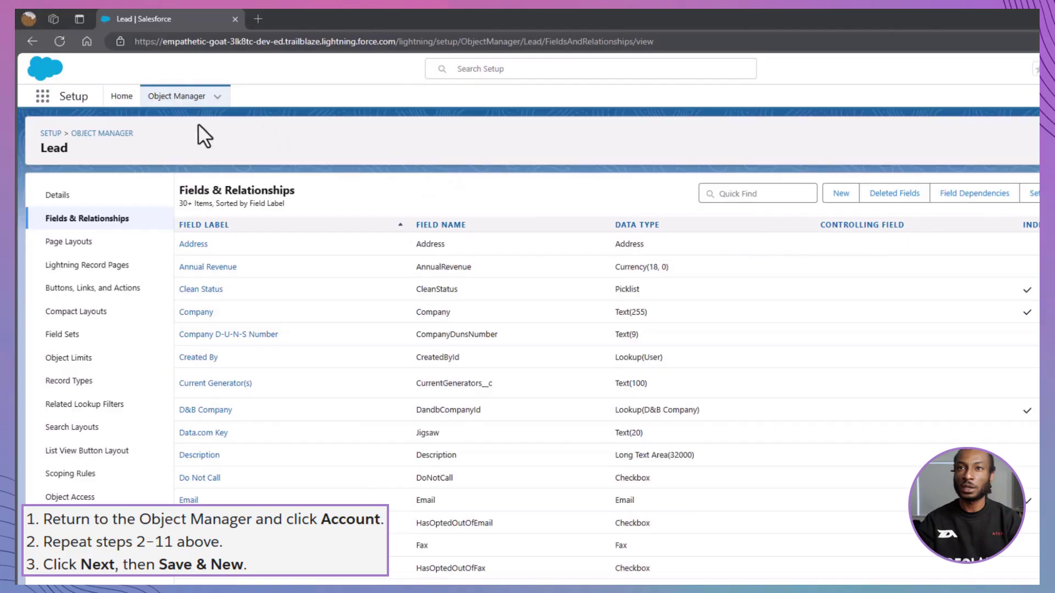
- Start a new Picklist custom field in Account's Fields & Relationships
click(177, 98)
click(39, 217)
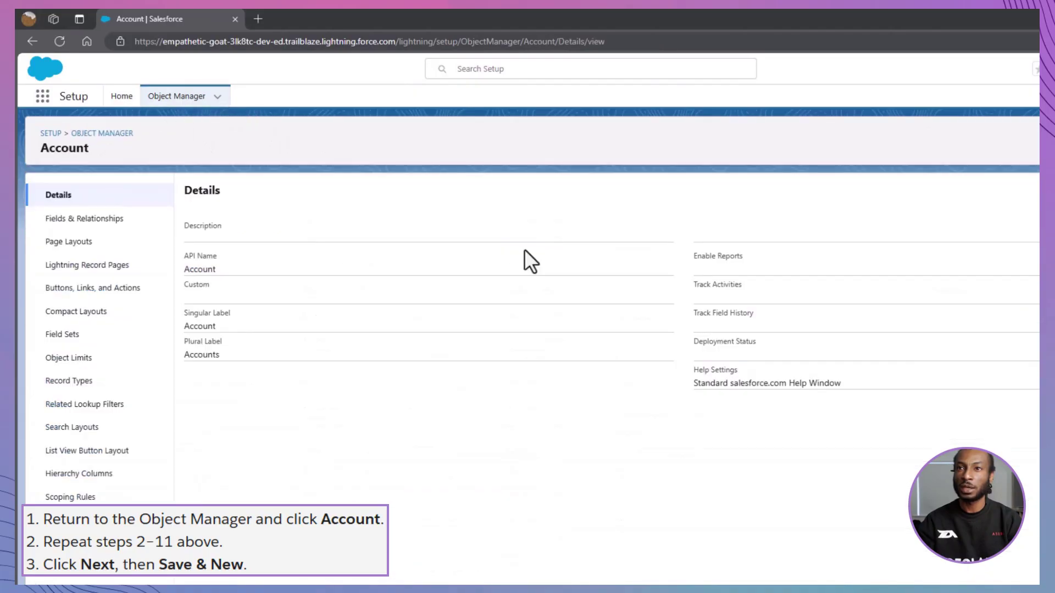
click(108, 224)
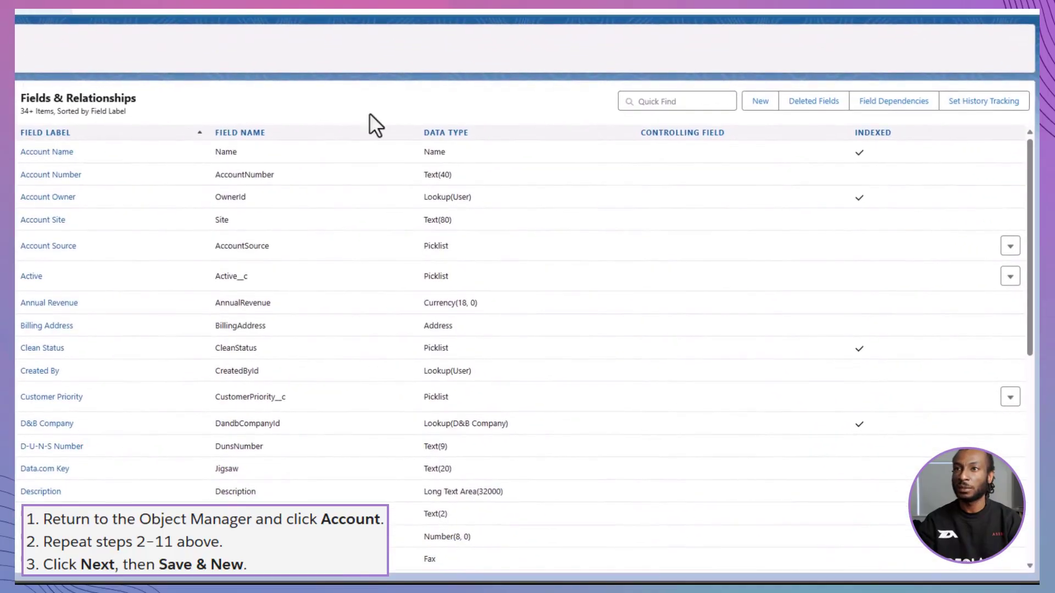
click(764, 101)
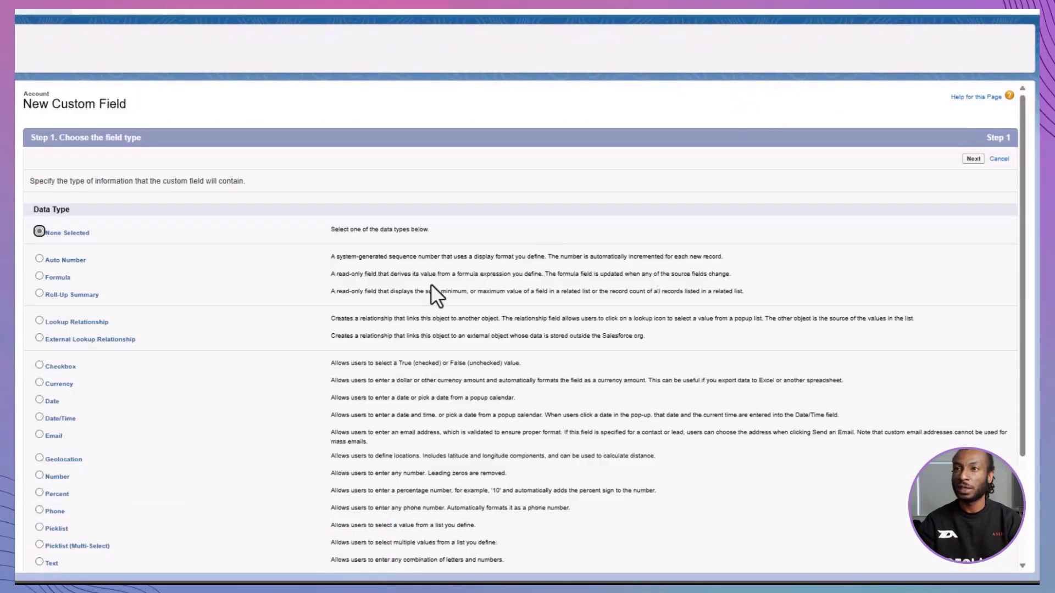
click(39, 528)
click(973, 158)
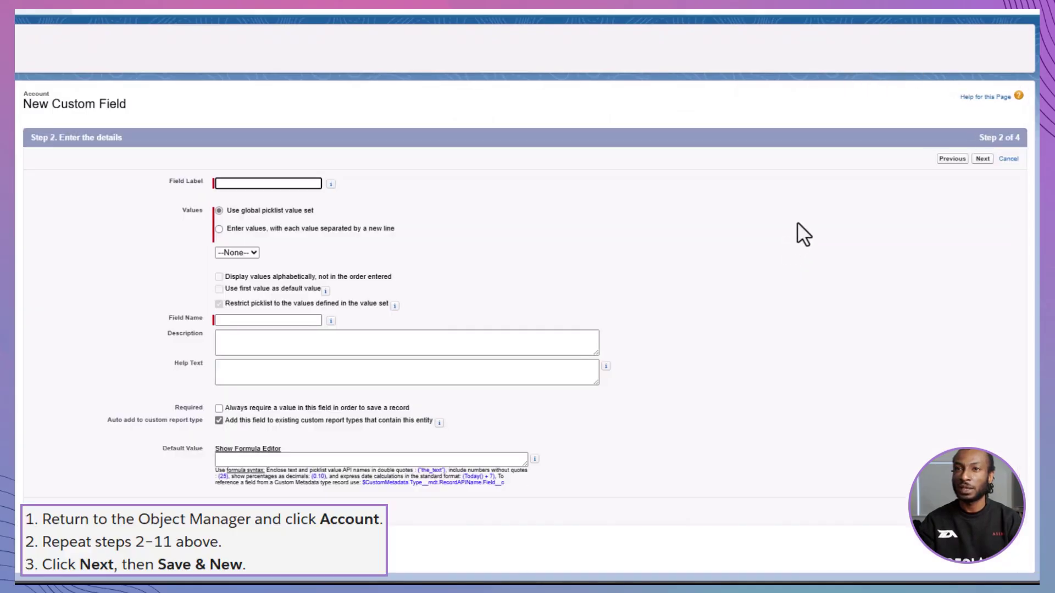
- Label it Region on the Region value set, describing it for sales operations and adding the customer-region help text
text(Region)
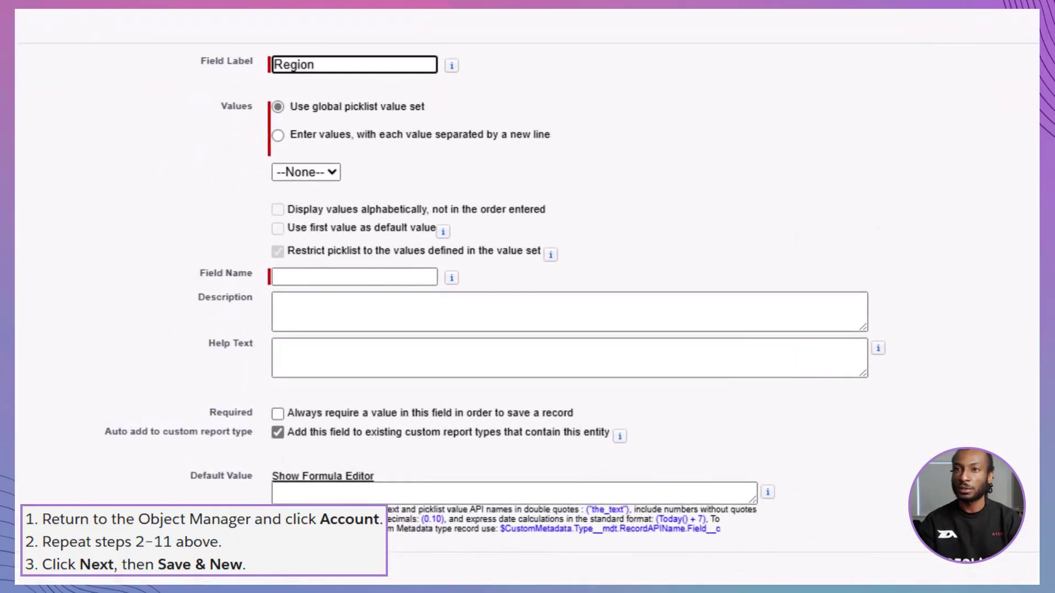
key(Tab)
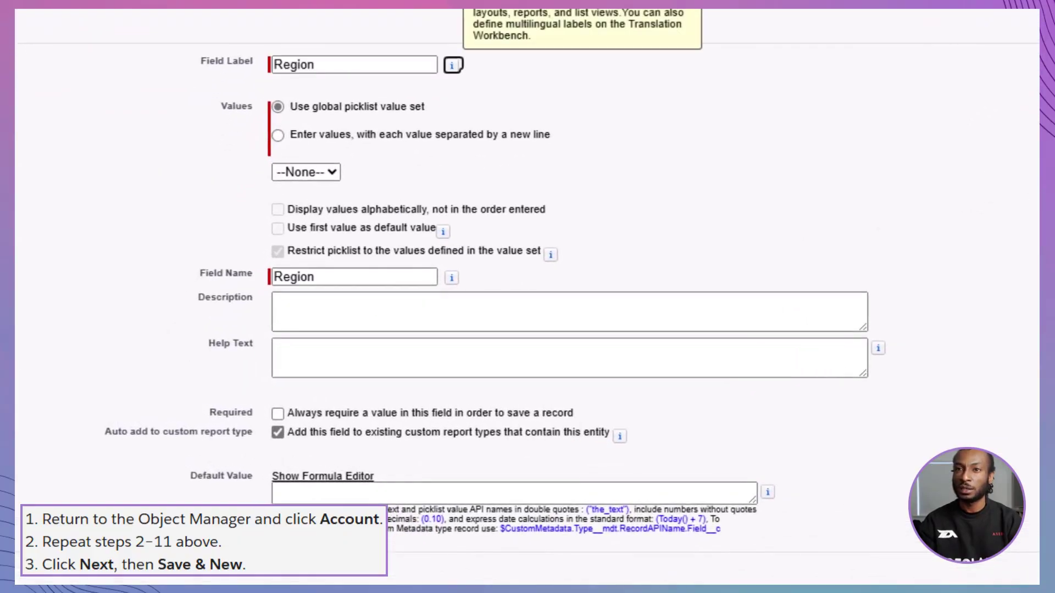
click(325, 175)
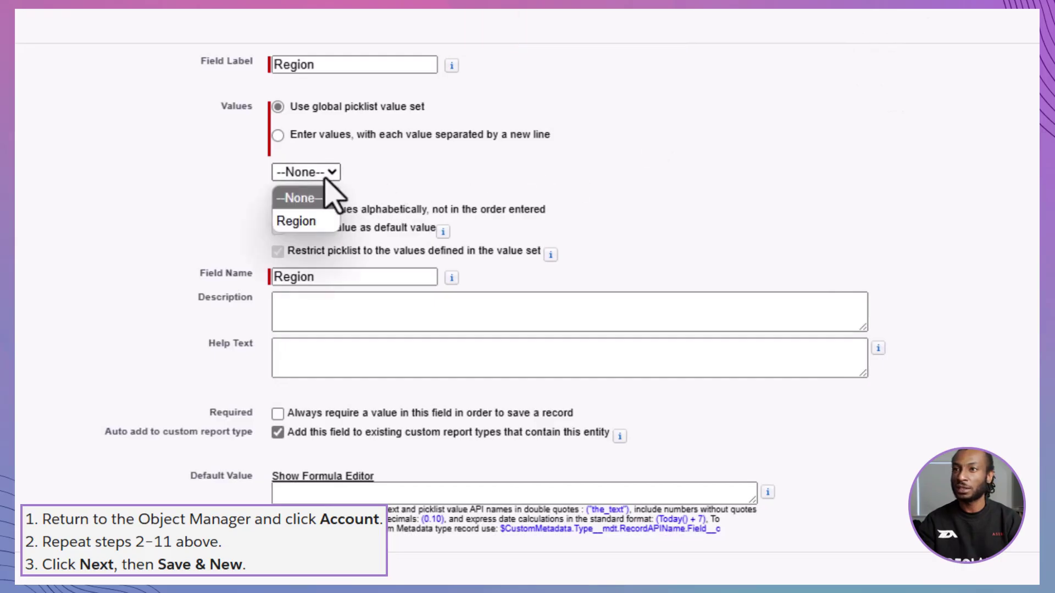
click(312, 222)
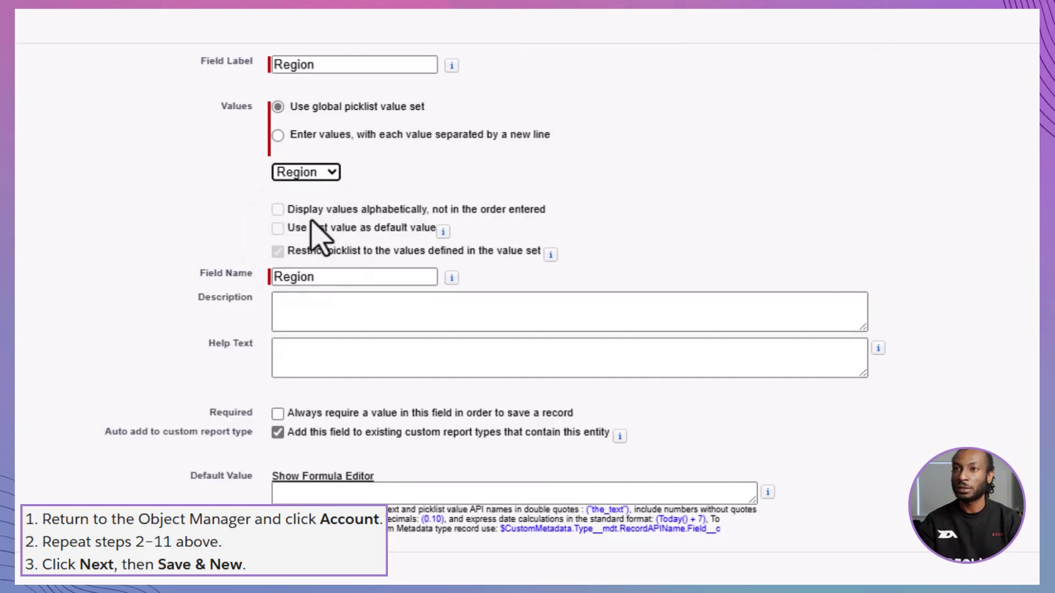
click(318, 306)
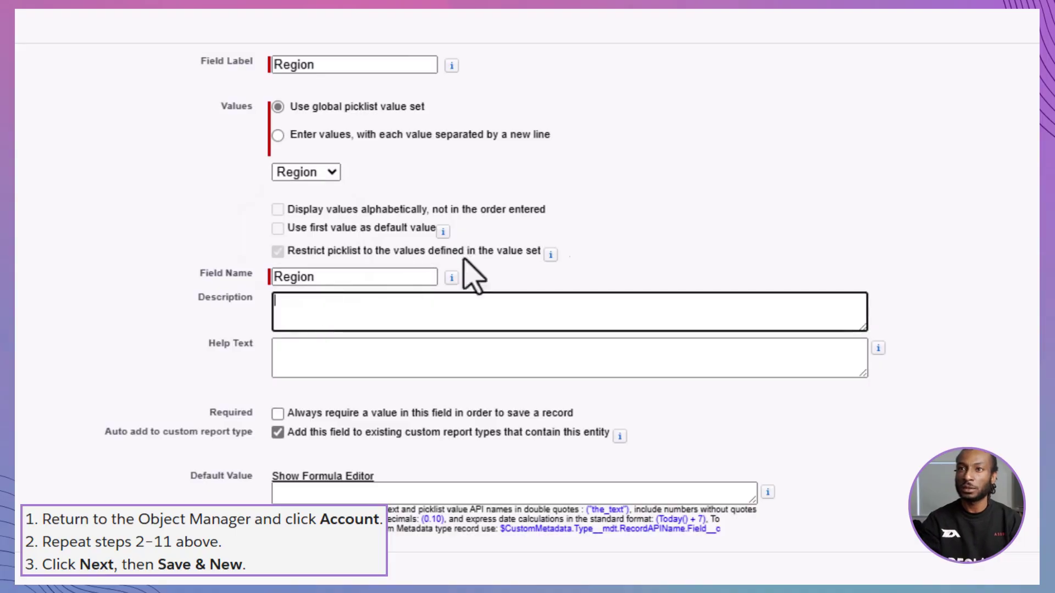
text(Customer's geograp)
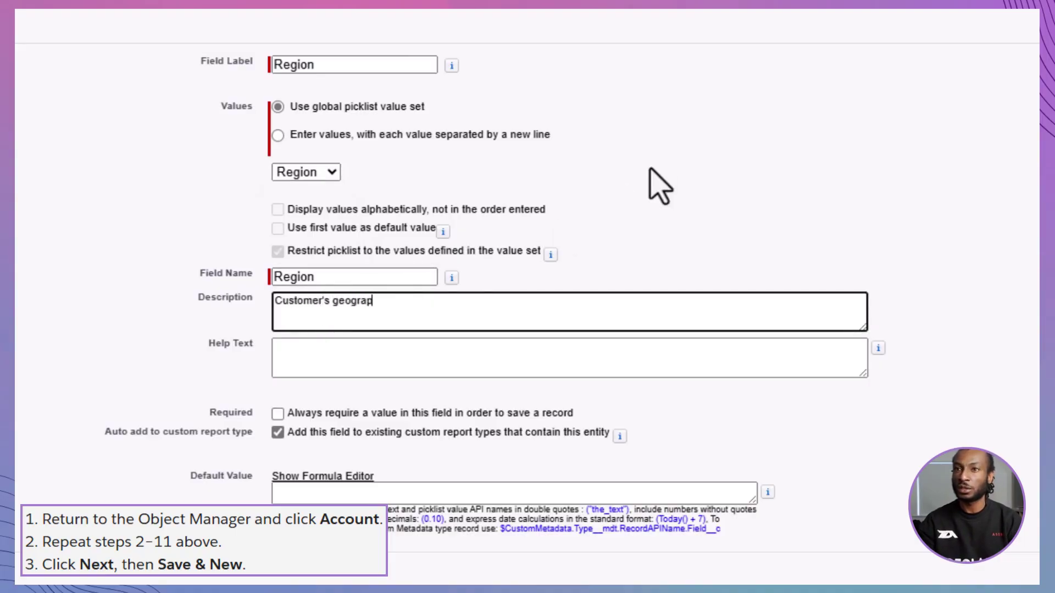
text(hical region-for s)
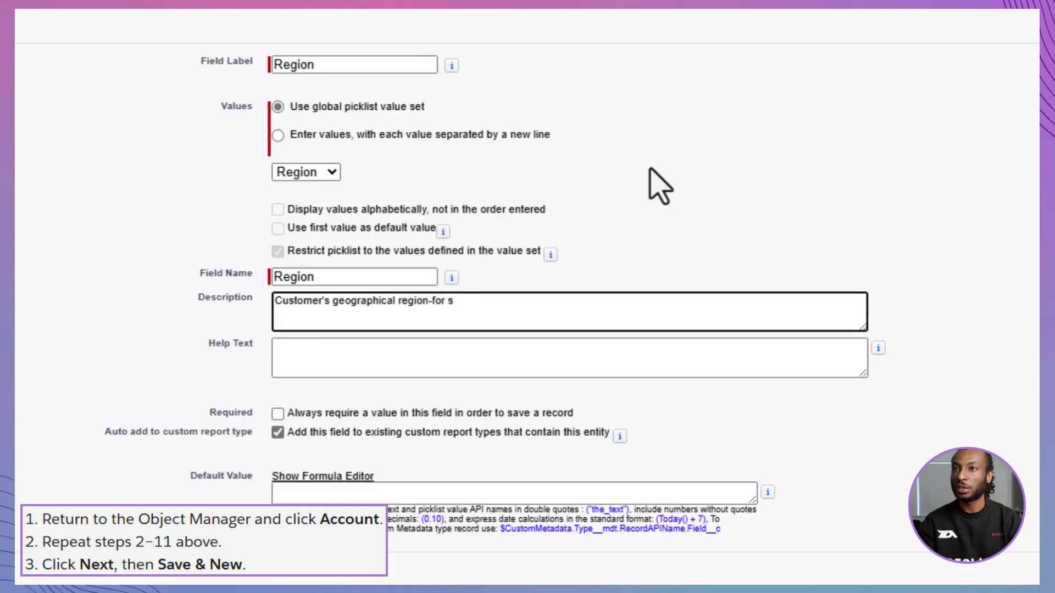
text(ales operations use only.)
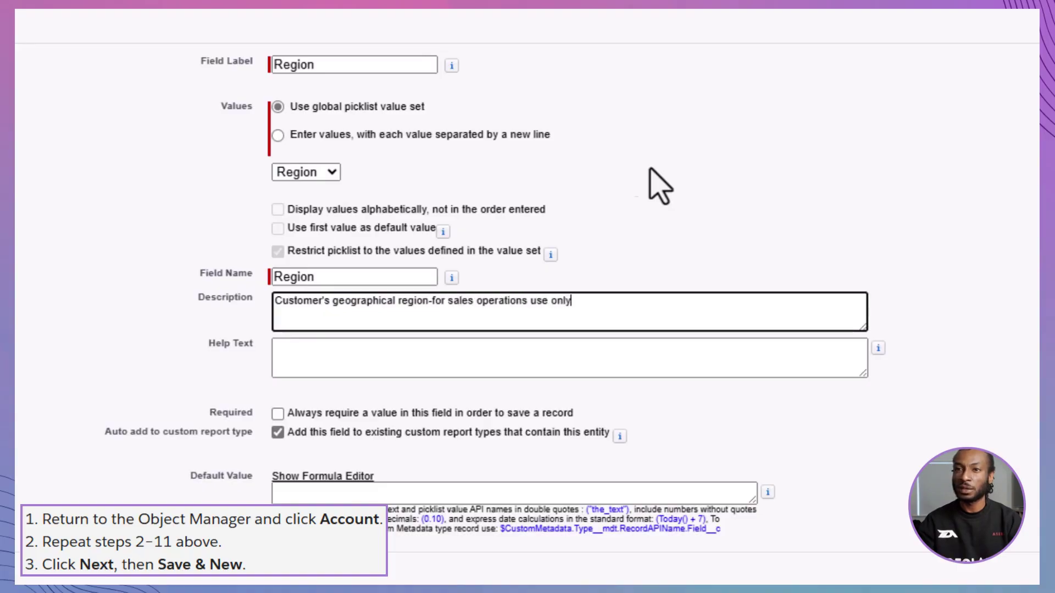
key(Tab)
text(In which region is the customer based)
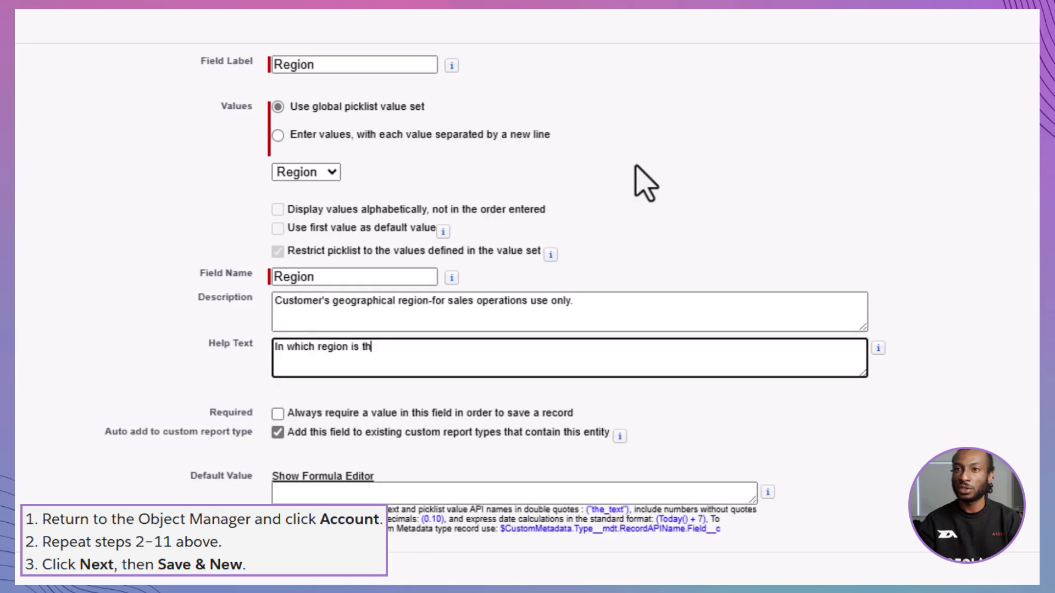
text(?)
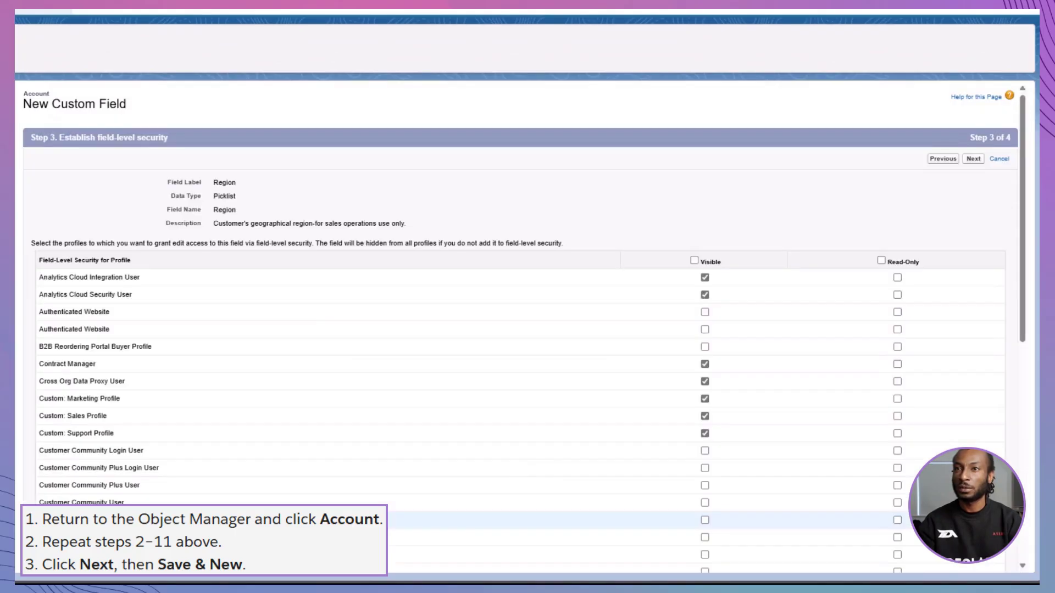
- Set Account Region read-only for every profile but Sales User and save the field
click(881, 260)
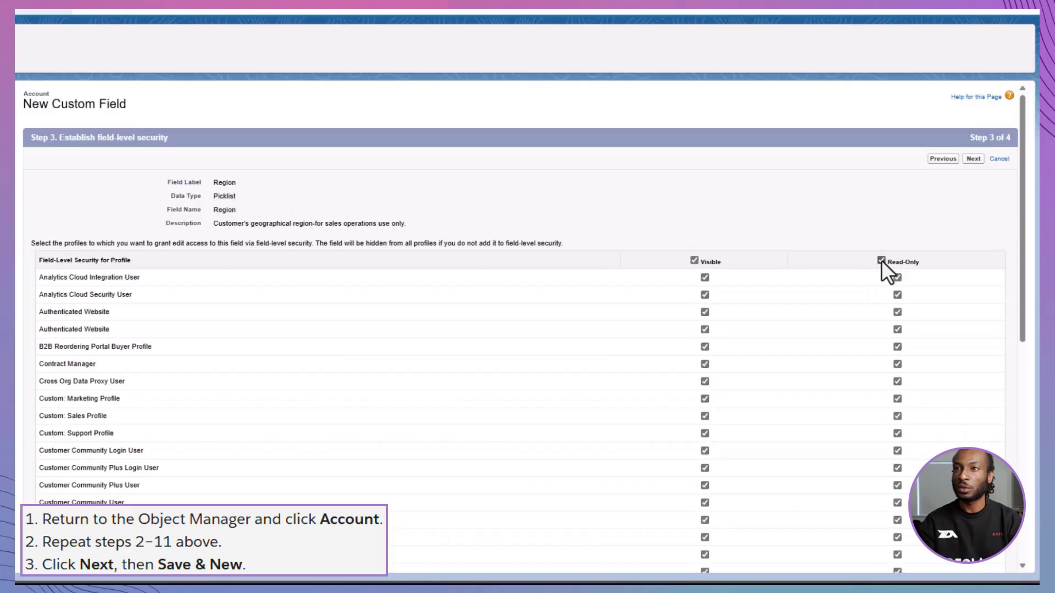
scroll(901, 363, down, 4)
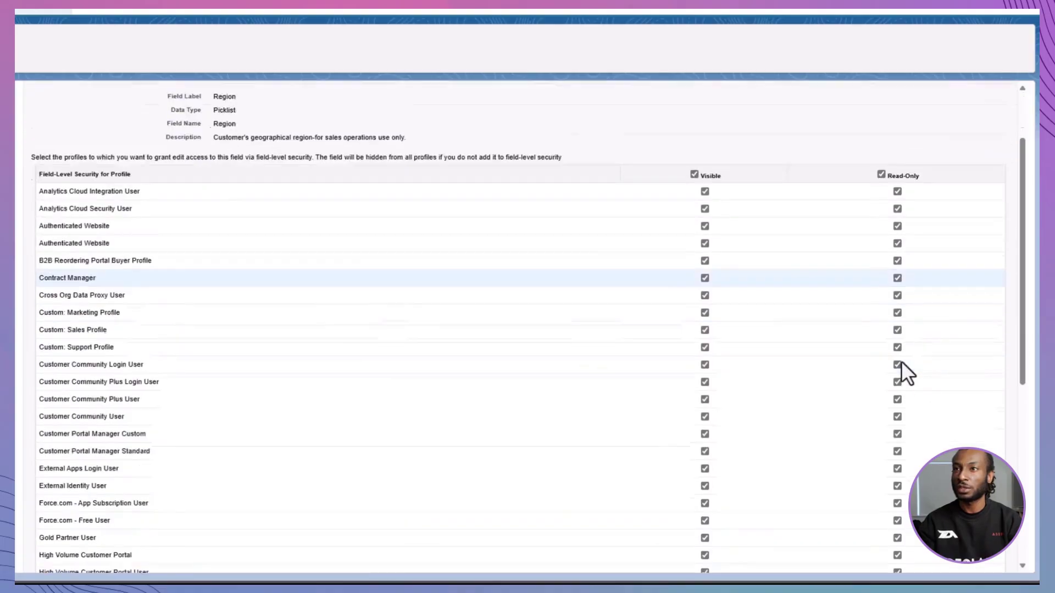
scroll(902, 366, down, 2)
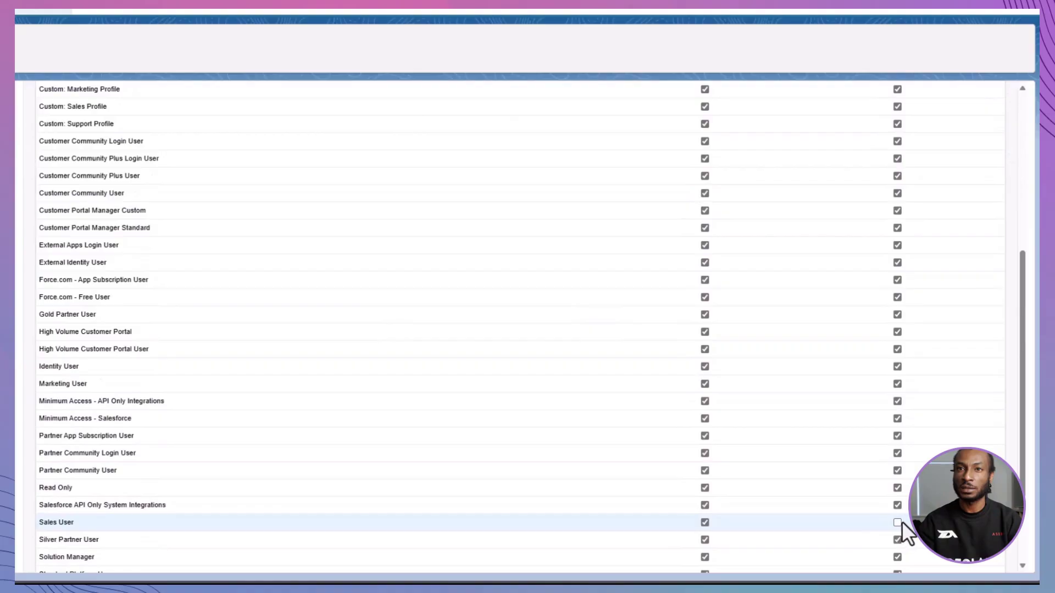
scroll(934, 330, up, 6)
click(971, 159)
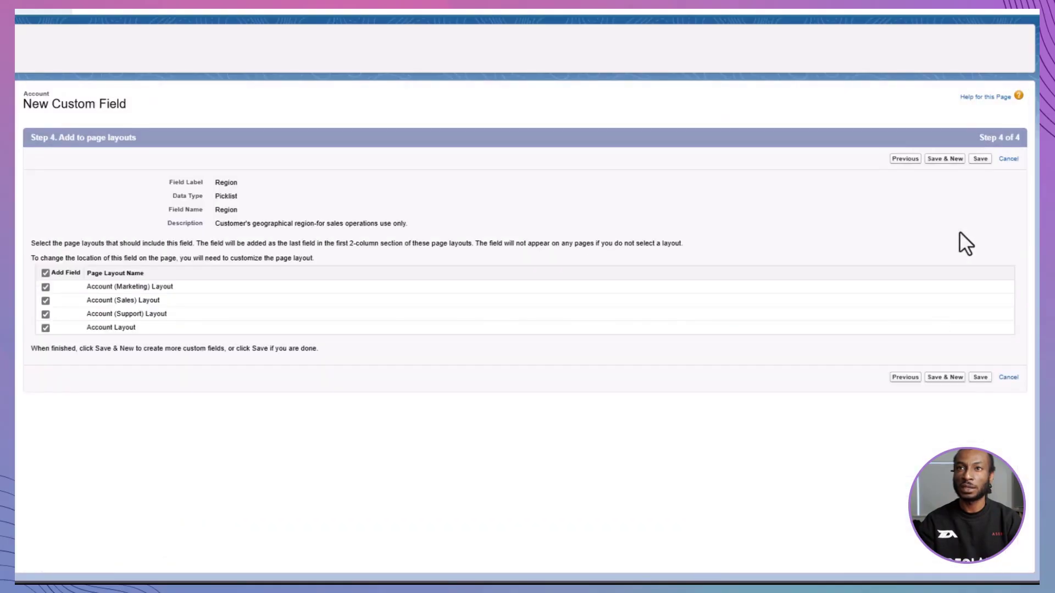
click(979, 160)
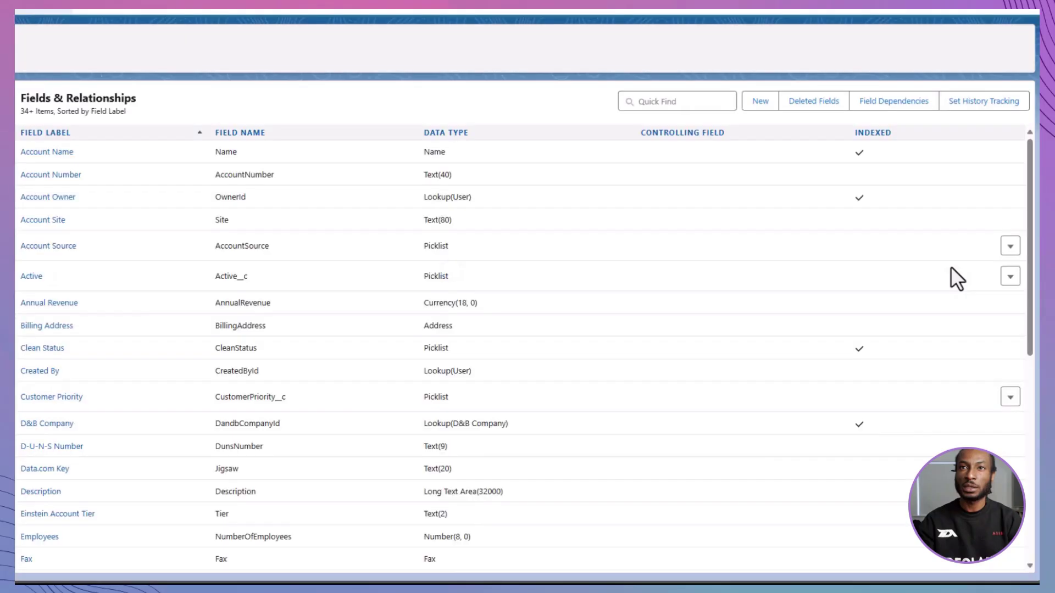